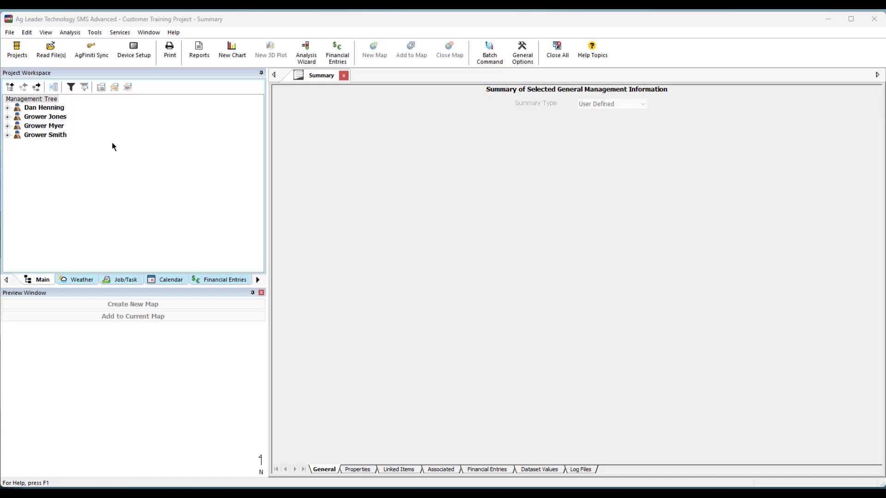
Step: Expand Grower Myer, select field TADEN, and freeze its boundary
double_click(55, 127)
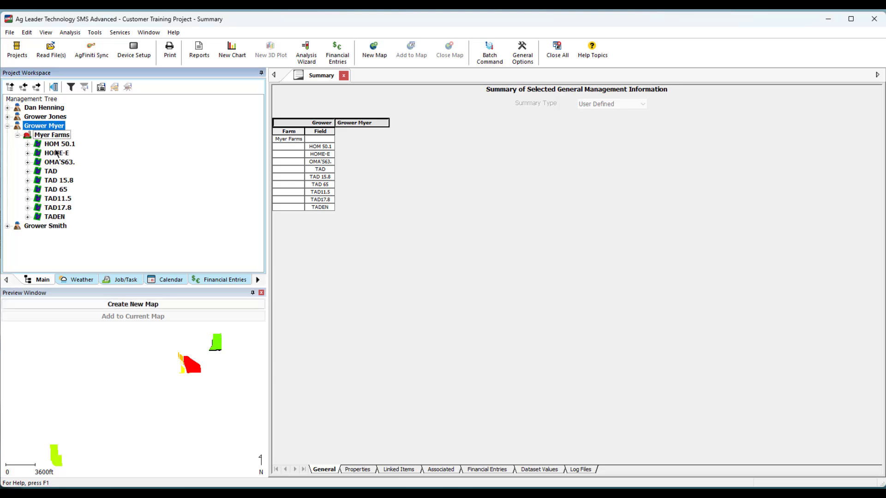
click(55, 217)
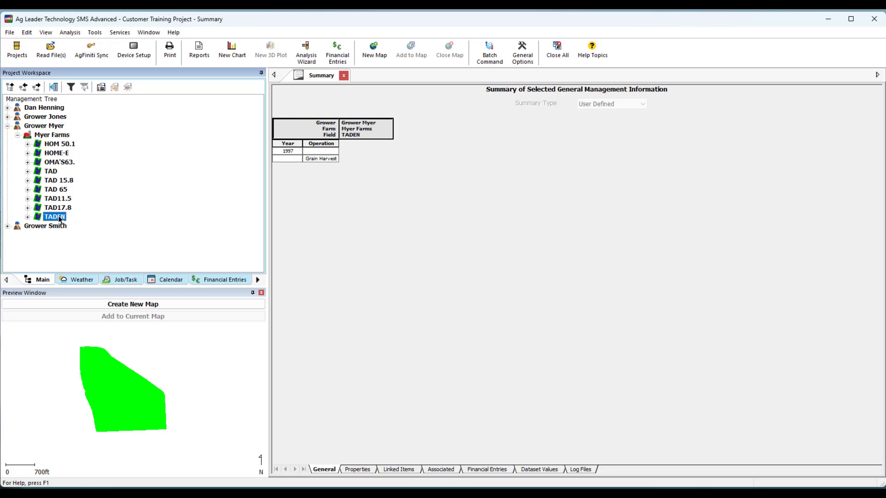
right_click(59, 219)
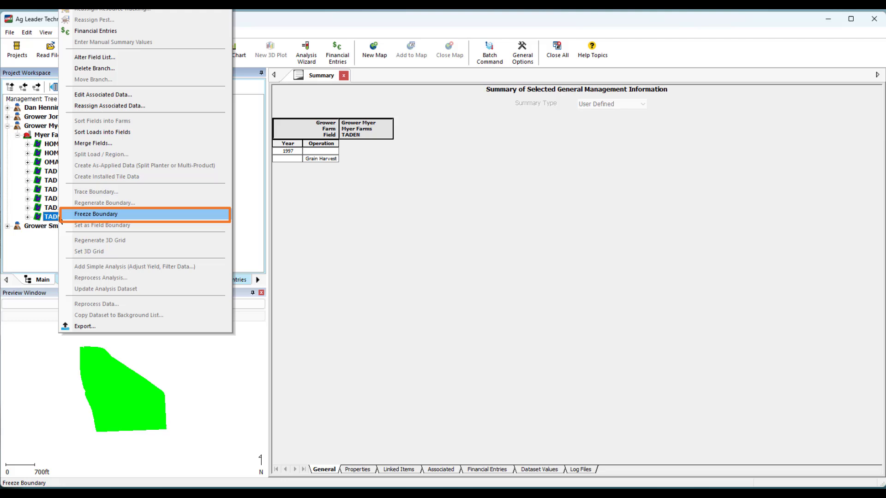
click(96, 214)
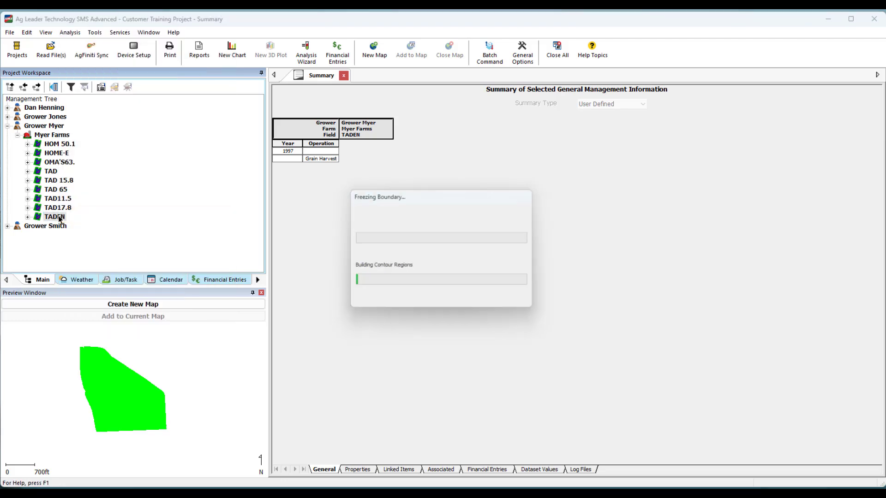